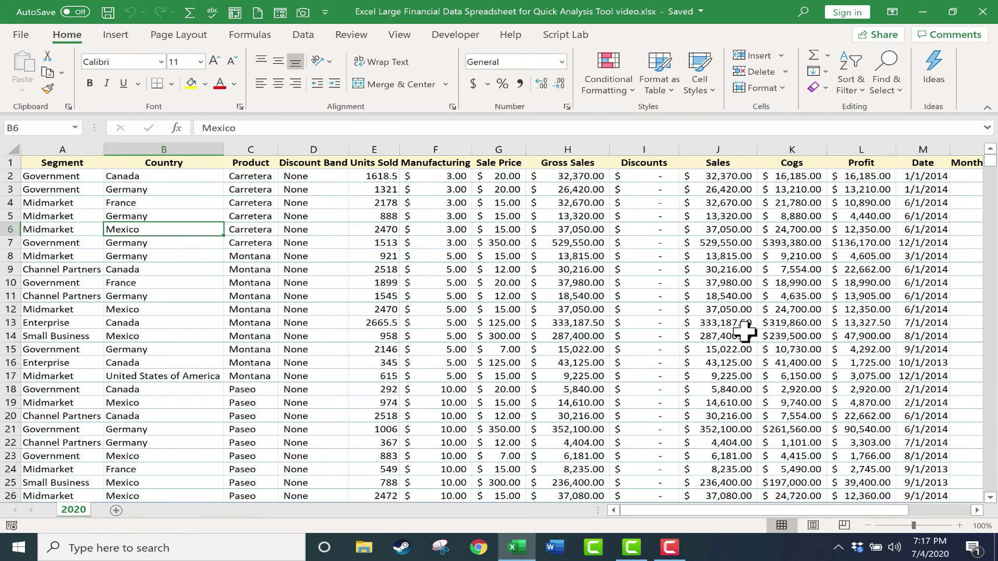
Select the Sales values in column J and browse conditional formatting options without applying any
scroll(744, 331, down, 6)
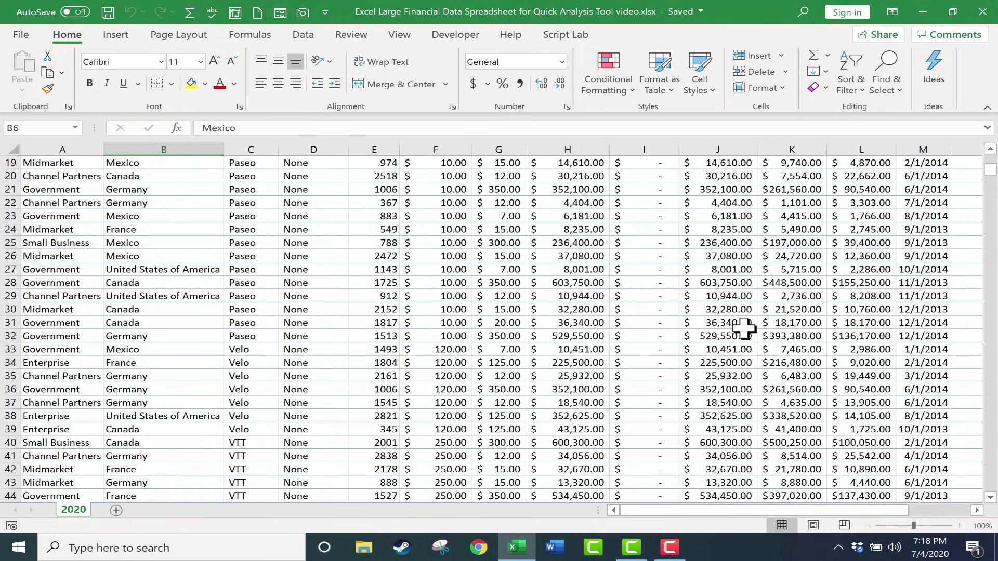
scroll(732, 218, up, 1)
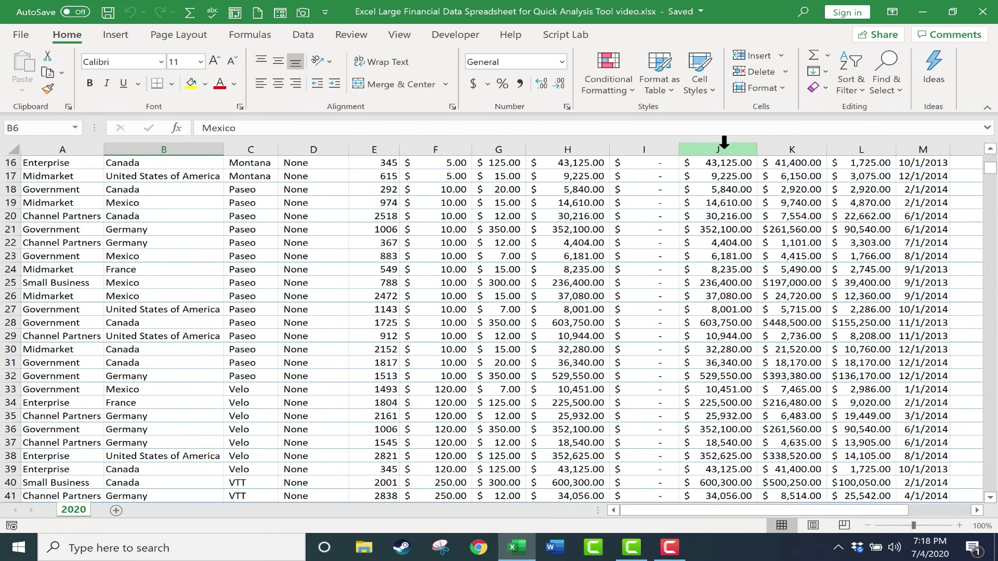
click(723, 142)
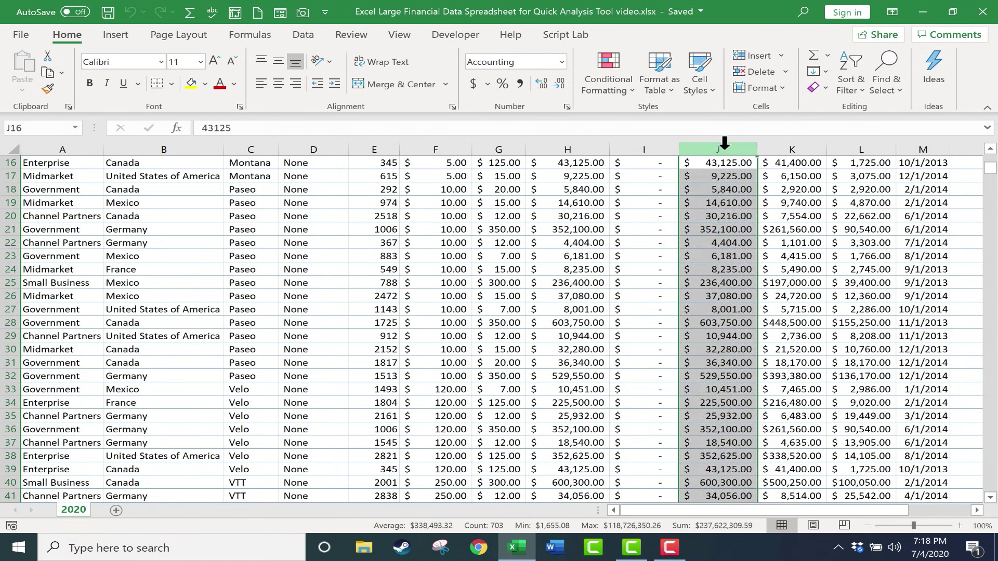
click(618, 94)
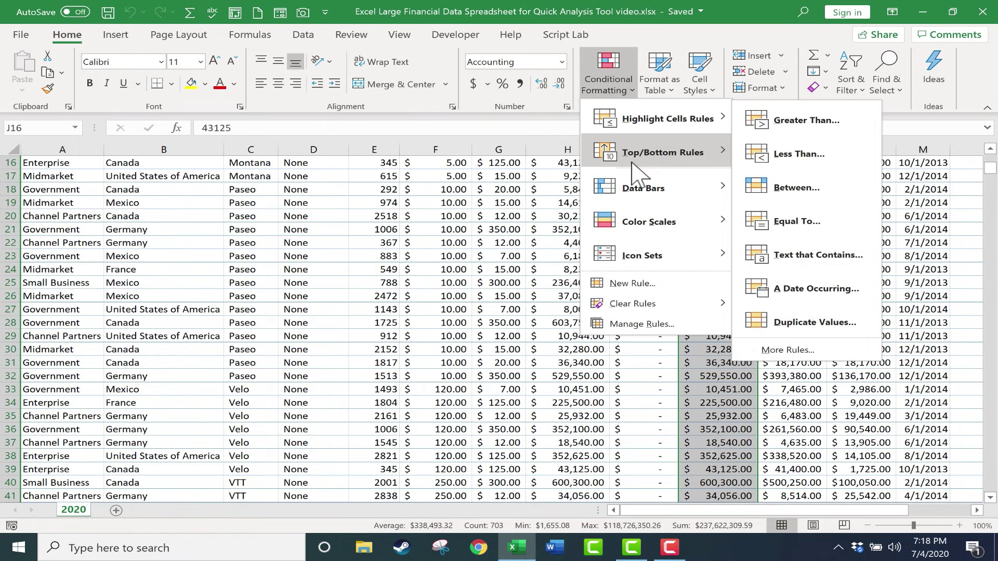
mouse_move(642, 190)
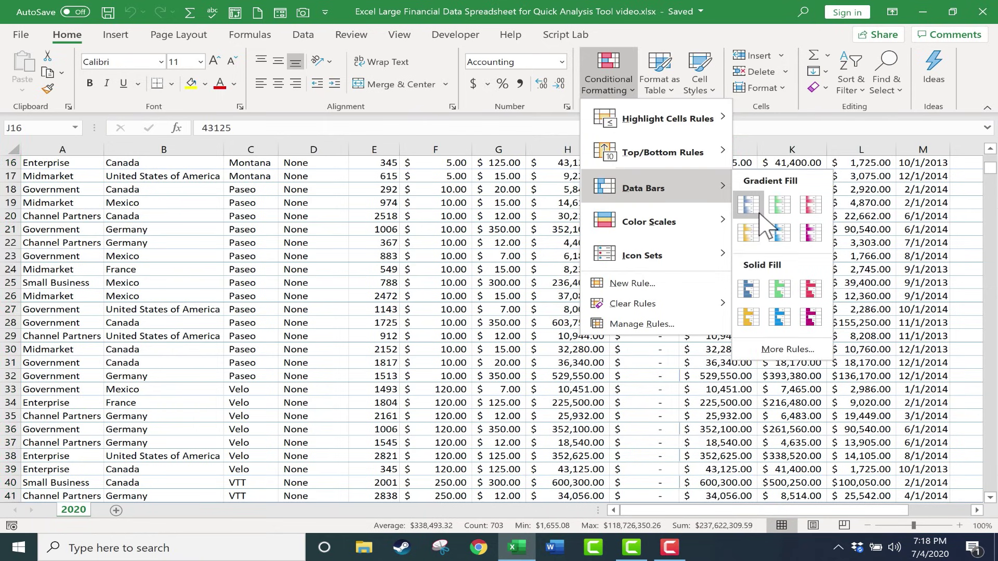
mouse_move(676, 222)
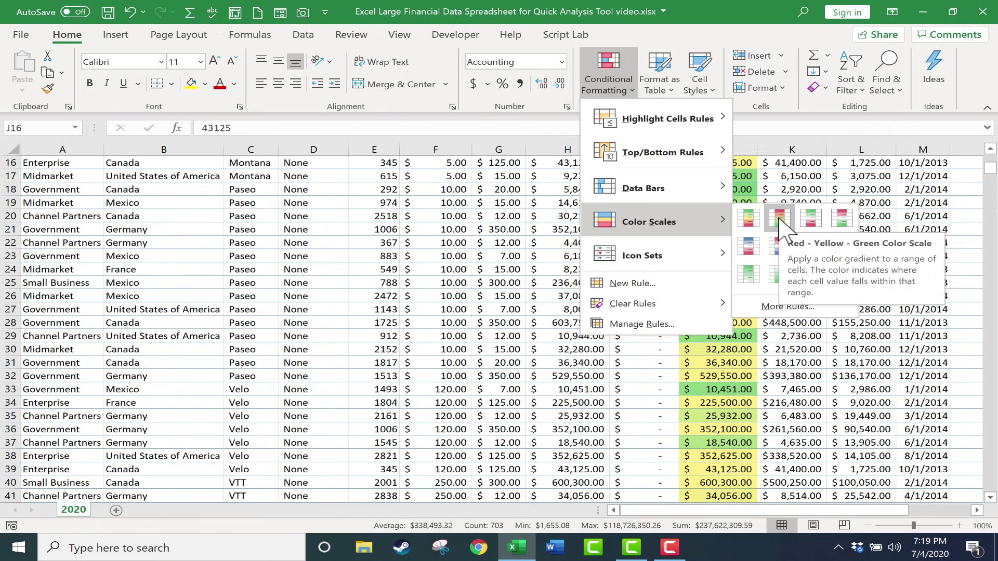
key(Escape)
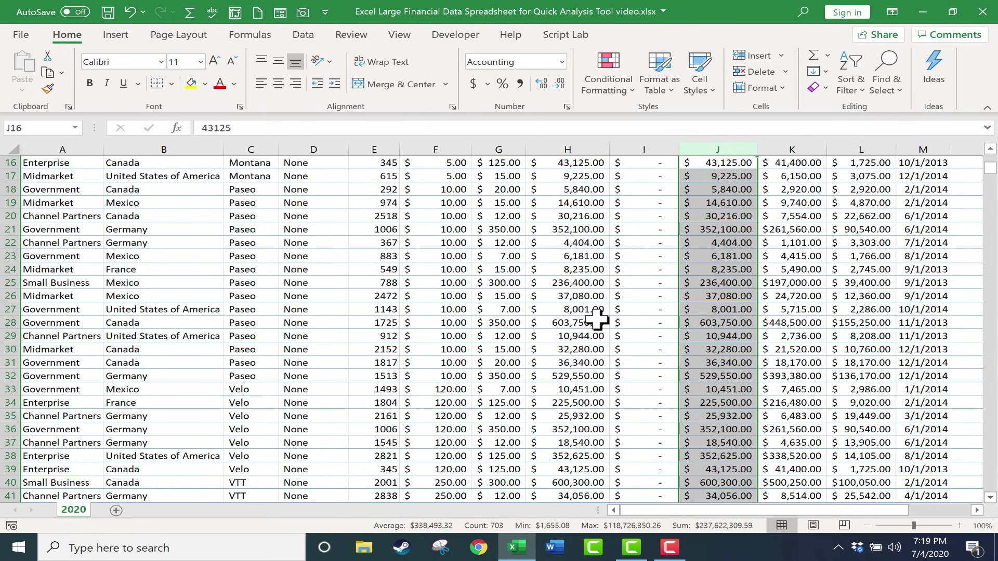
Select a block of the first rows' data, then drop it back to a single cell
click(508, 347)
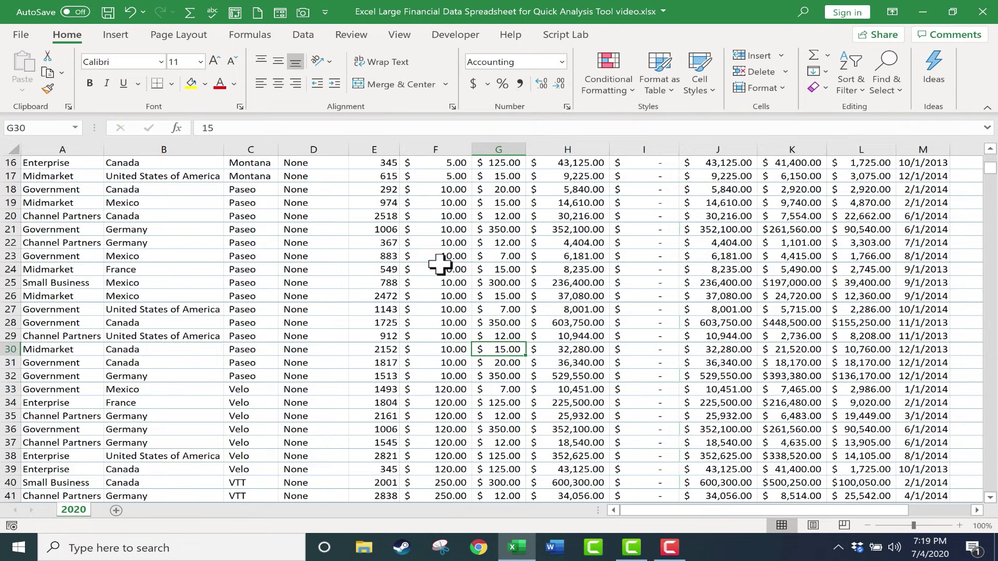
scroll(440, 265, up, 5)
drag(60, 162, 61, 202)
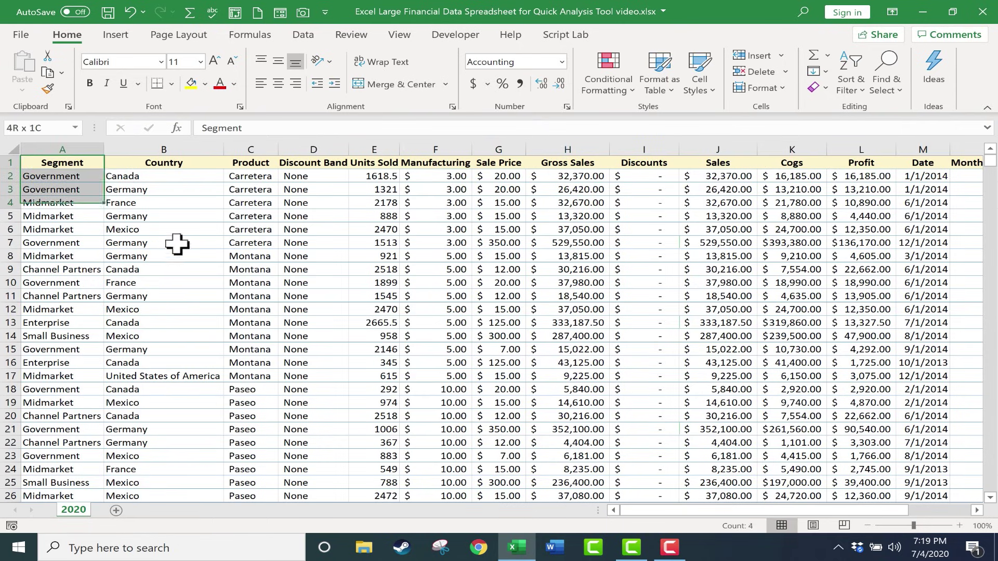
drag(176, 244, 642, 479)
click(717, 389)
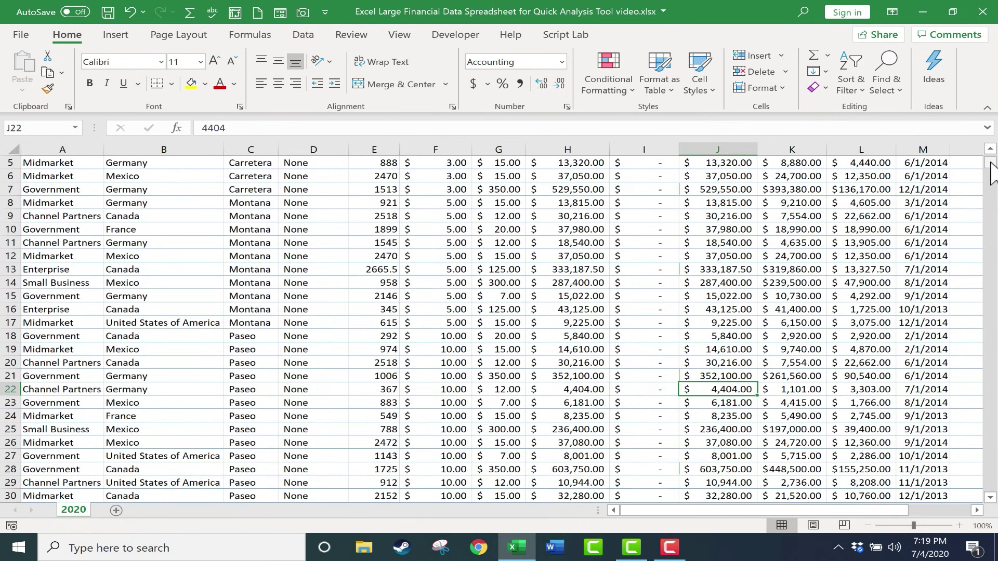
mouse_move(990, 171)
mouse_down()
mouse_move(960, 424)
mouse_move(992, 155)
mouse_up()
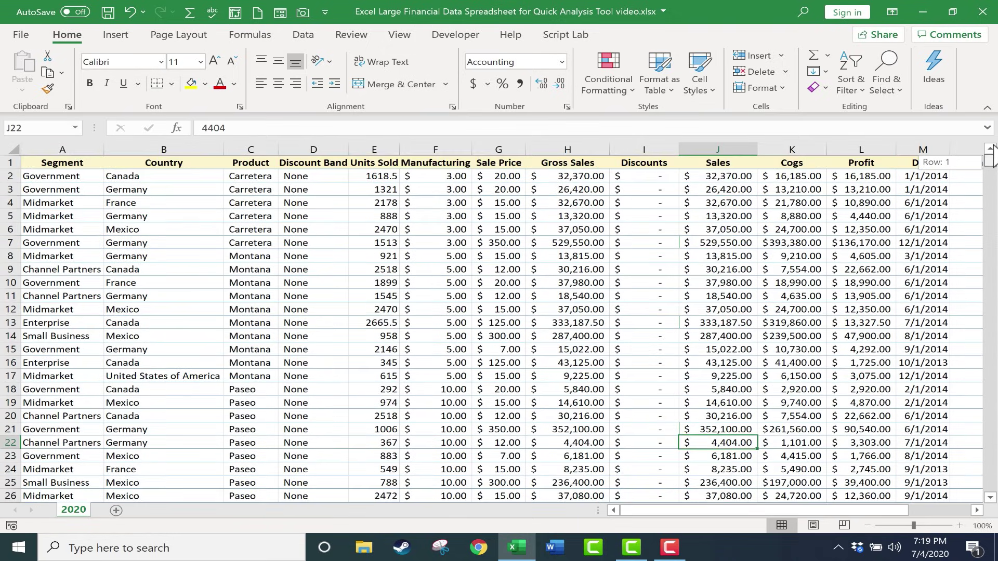
Select the whole data table down to row 701 and open Quick Analysis on it
click(607, 268)
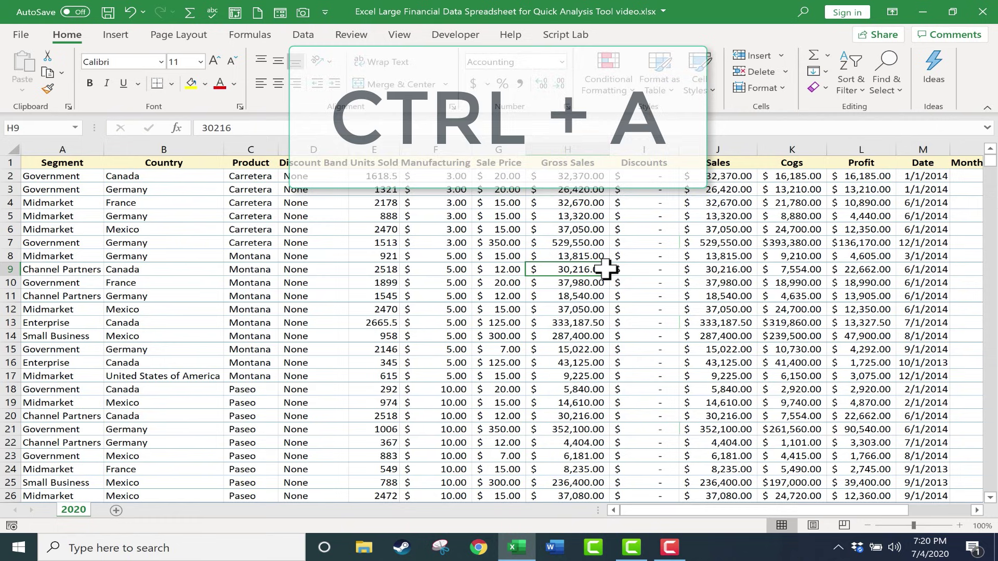
key(ctrl+a)
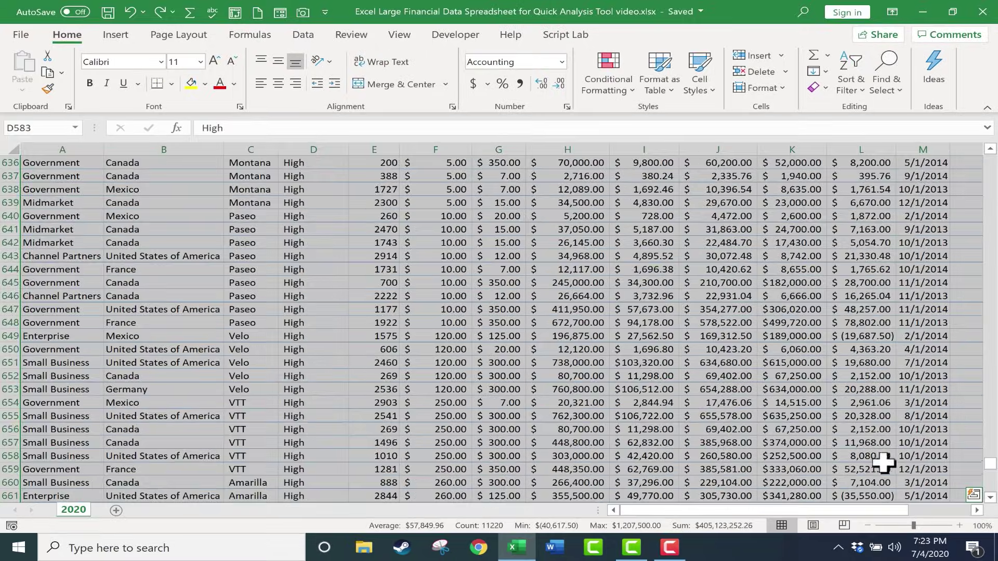
scroll(883, 462, down, 17)
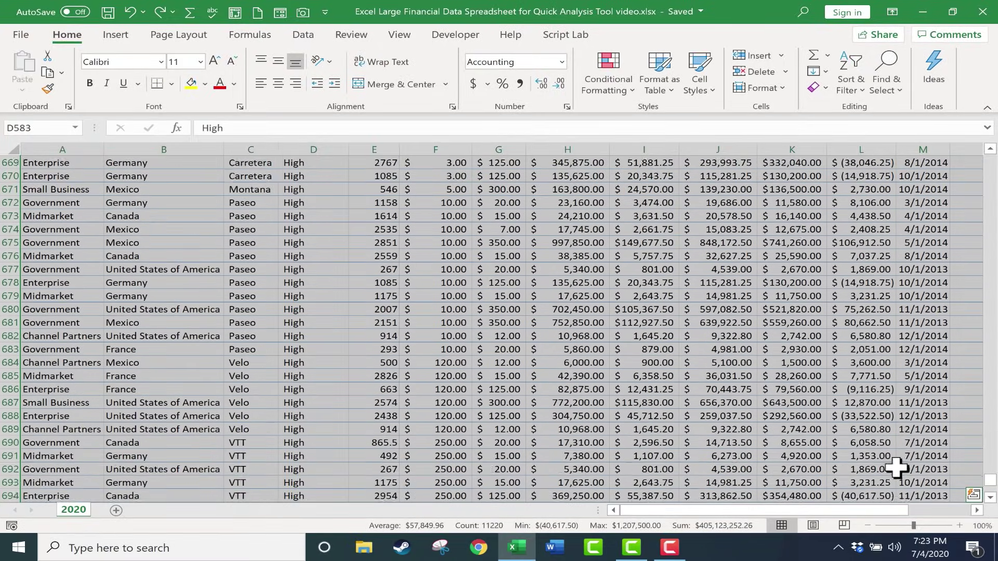
scroll(906, 465, down, 1)
scroll(915, 463, up, 3)
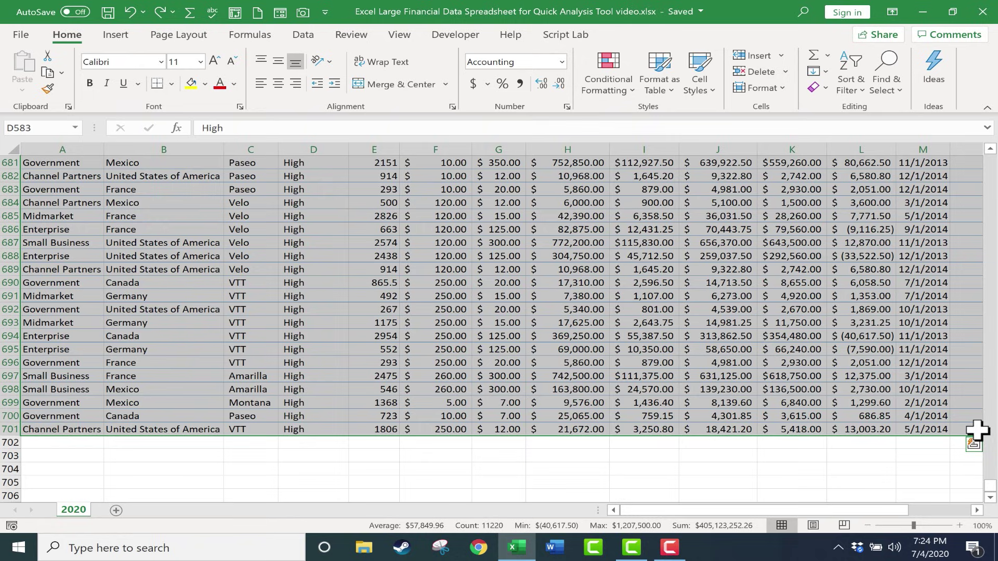
click(973, 445)
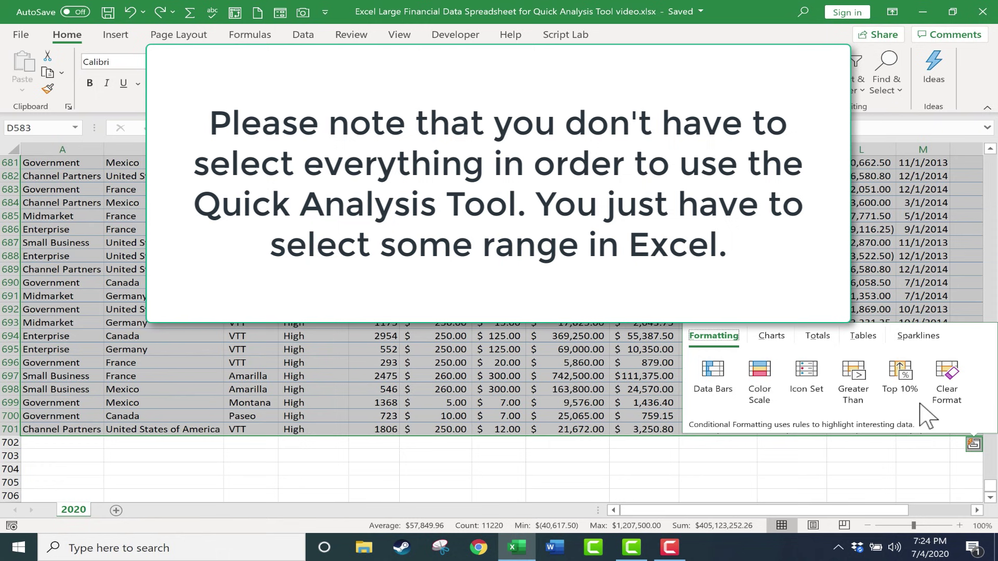
Widen column J slightly and reopen Quick Analysis to preview Top 10% formatting
click(974, 445)
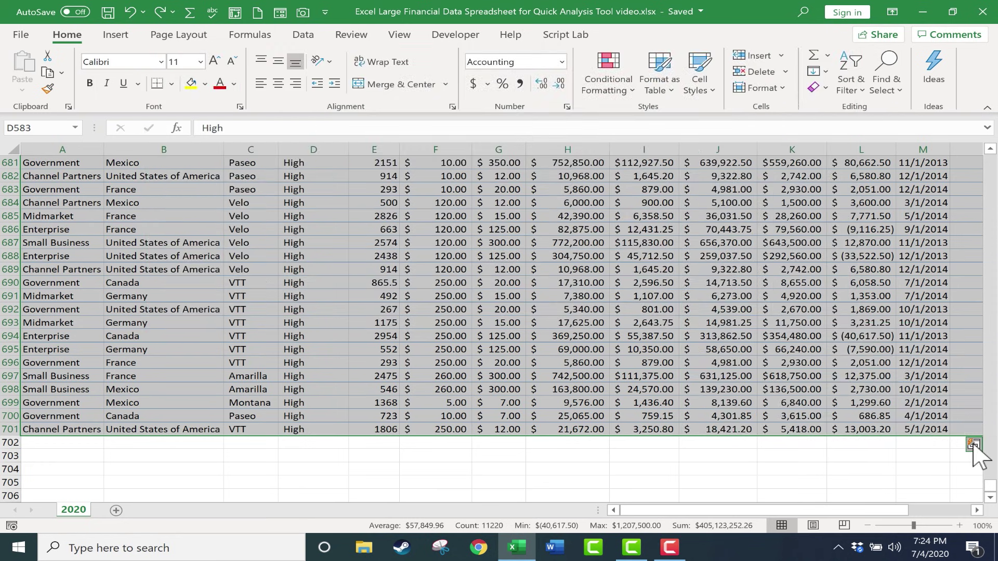
click(973, 445)
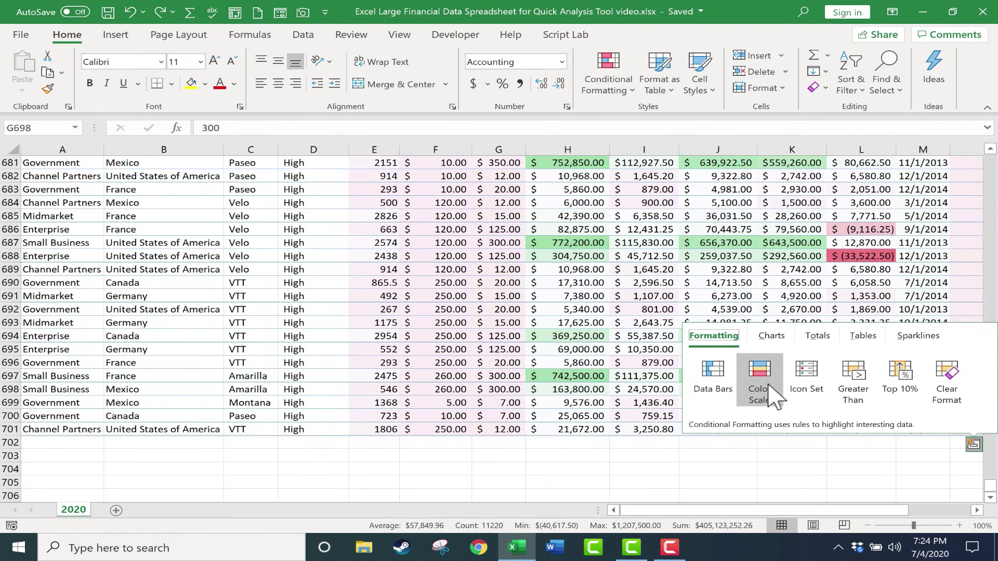
scroll(753, 415, up, 5)
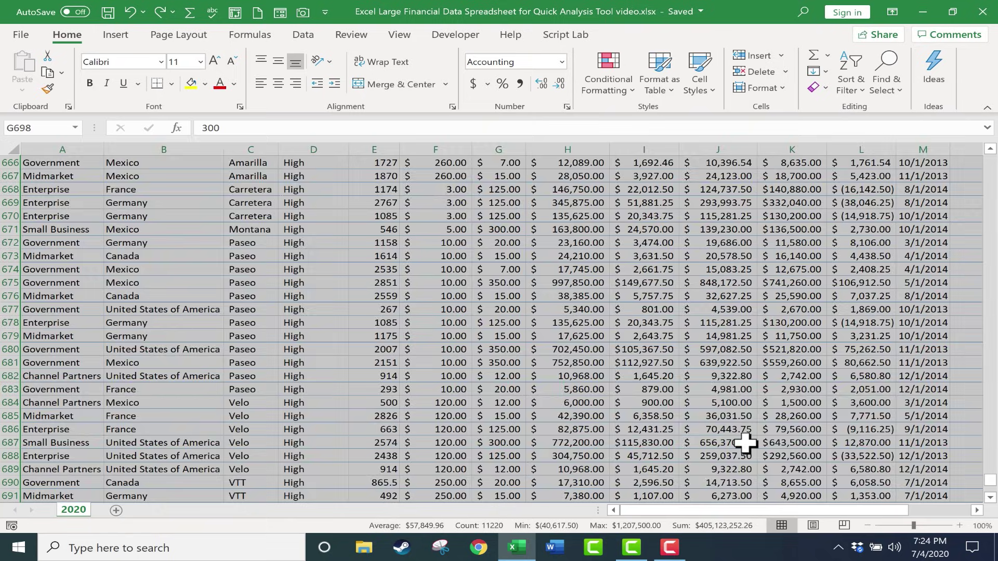
key(ctrl+q)
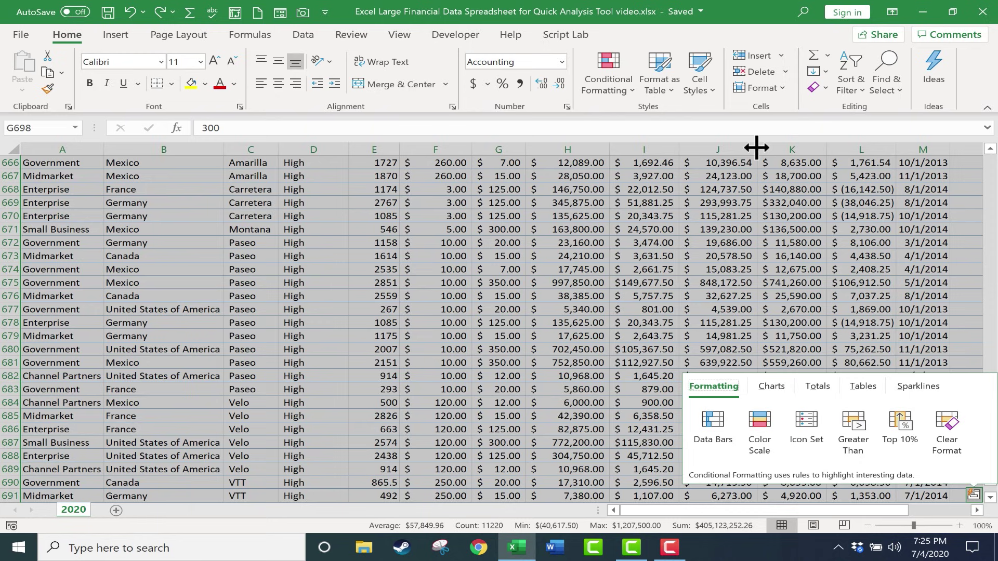
drag(757, 148, 775, 148)
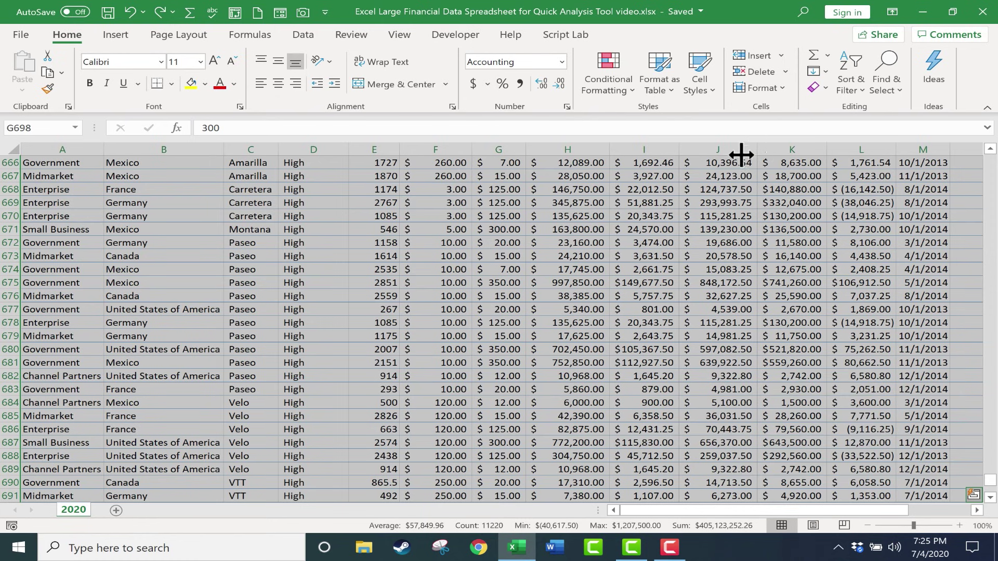
click(973, 494)
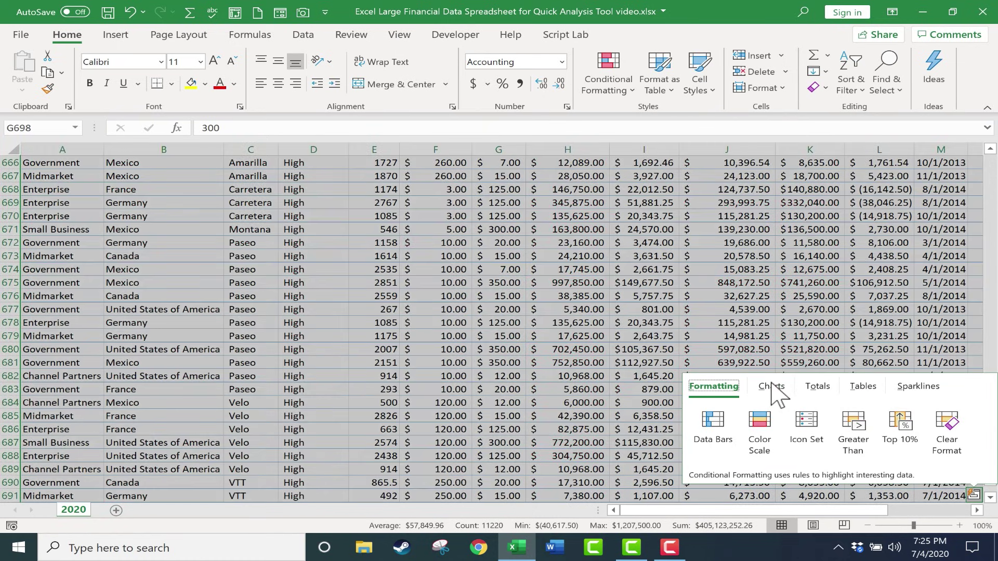
Open More Charts from Quick Analysis Charts, previewing a clustered bar of Sum of Profit by Country
click(771, 387)
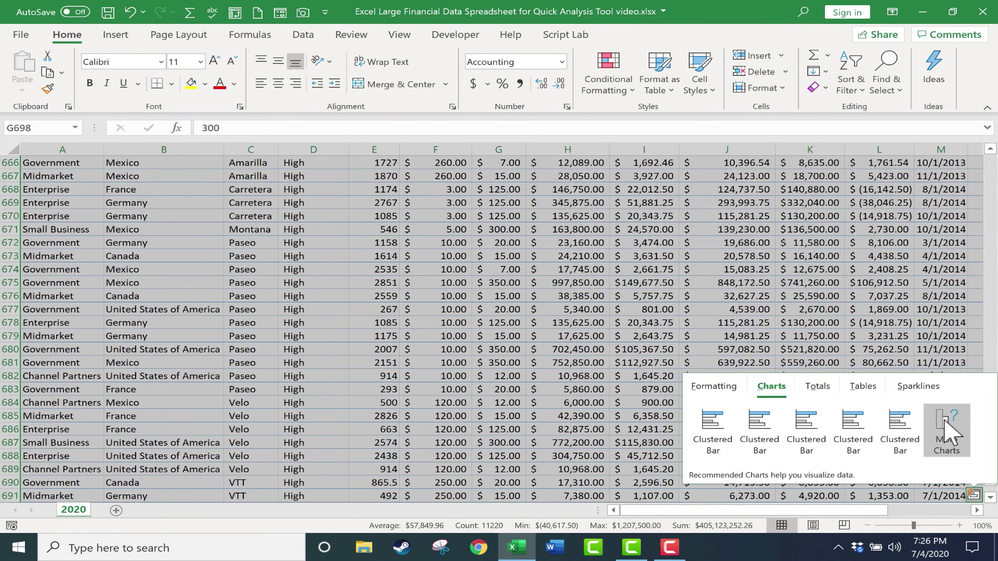
click(945, 423)
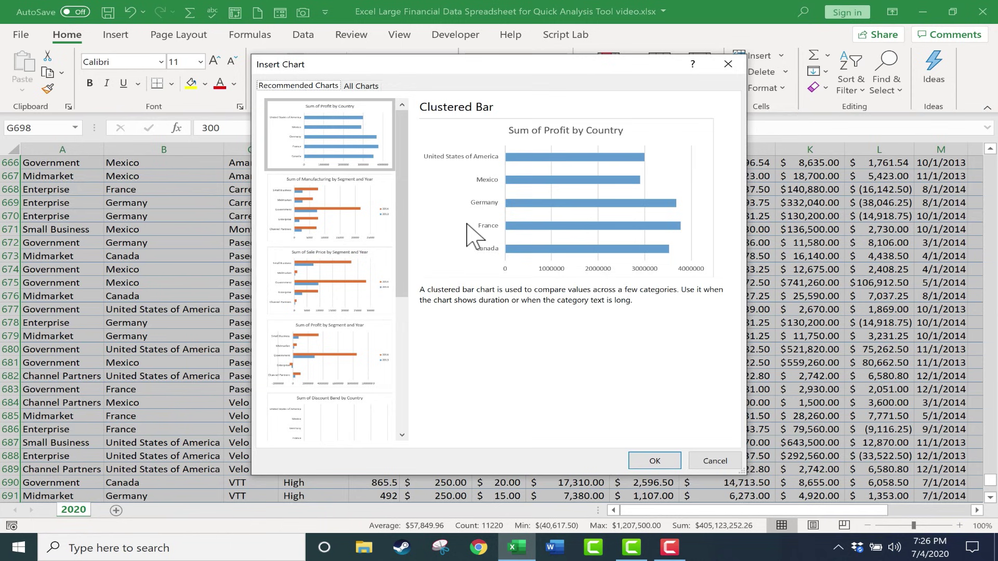
scroll(363, 379, down, 5)
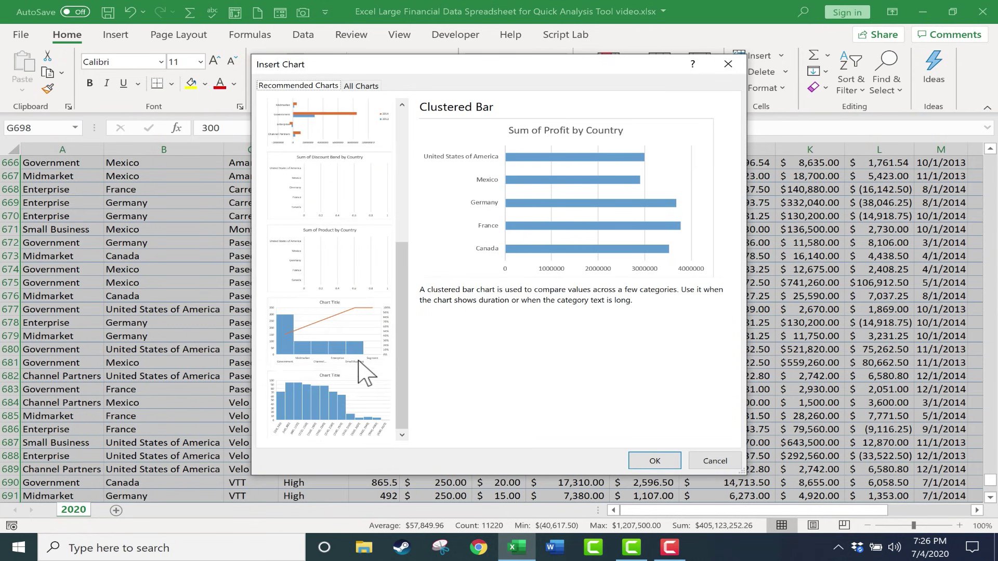
Cancel Insert Chart and show Quick Analysis Totals: Sum, Count, % Total, Running Total
click(717, 461)
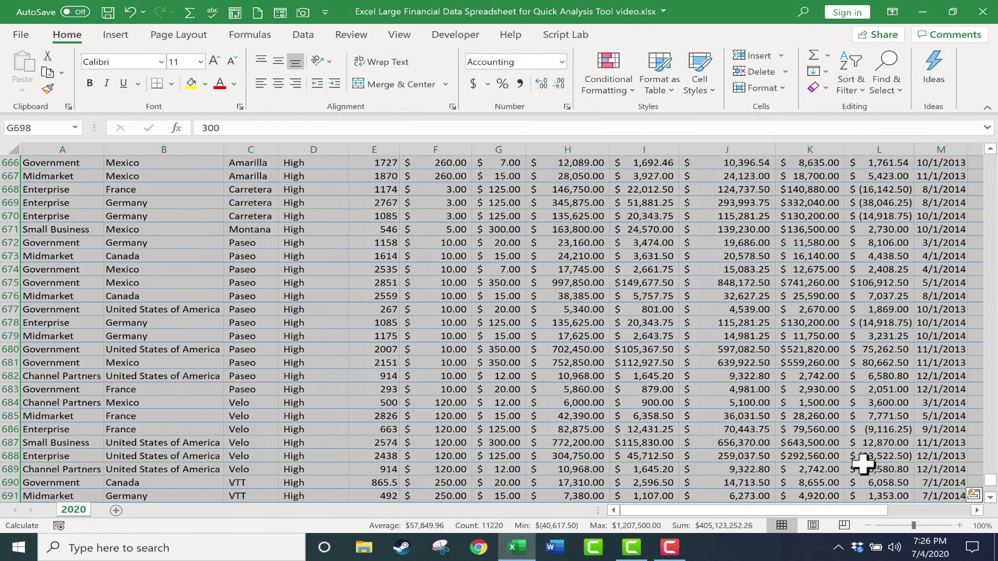
click(974, 496)
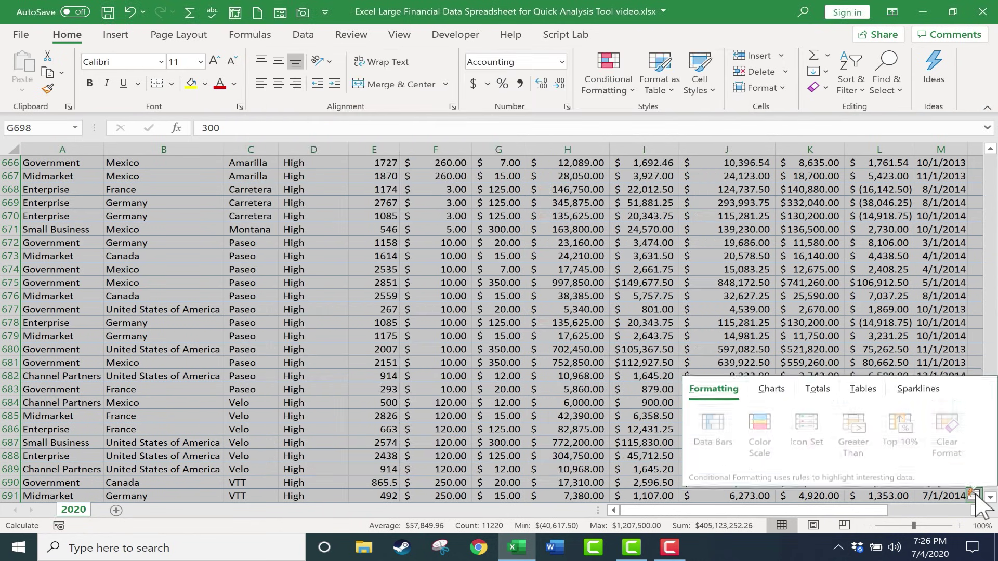
click(772, 389)
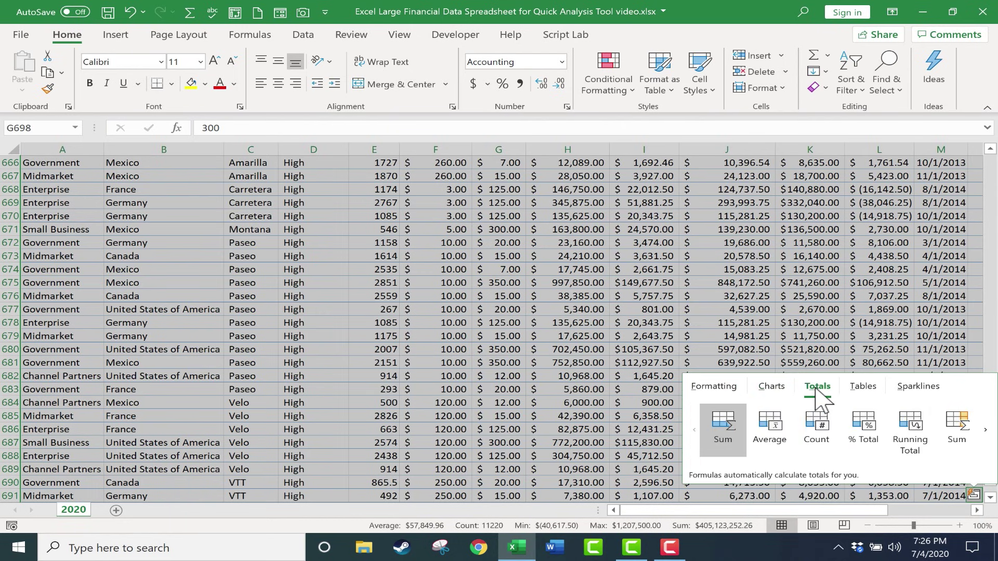
scroll(630, 392, down, 5)
click(973, 443)
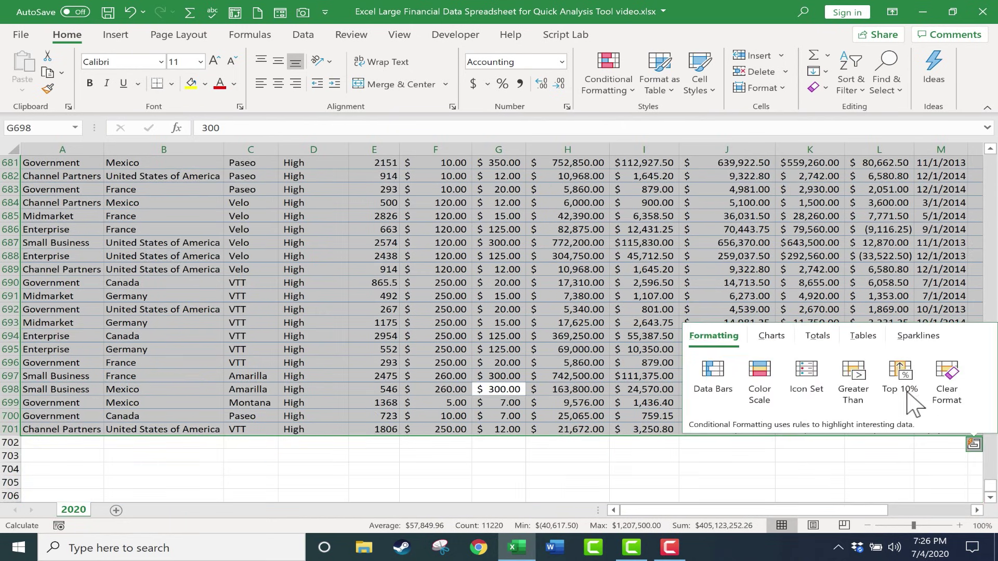
click(822, 337)
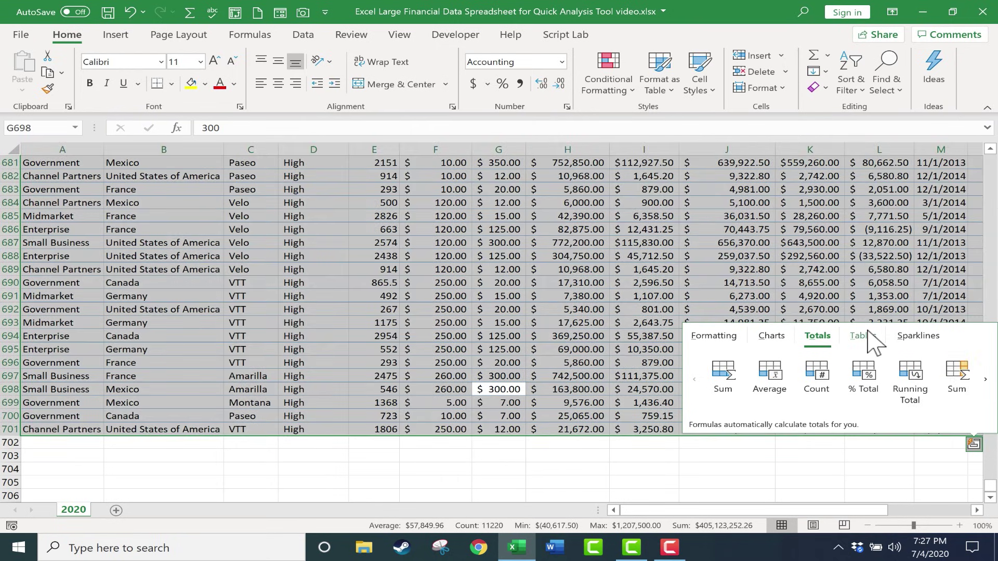
click(864, 337)
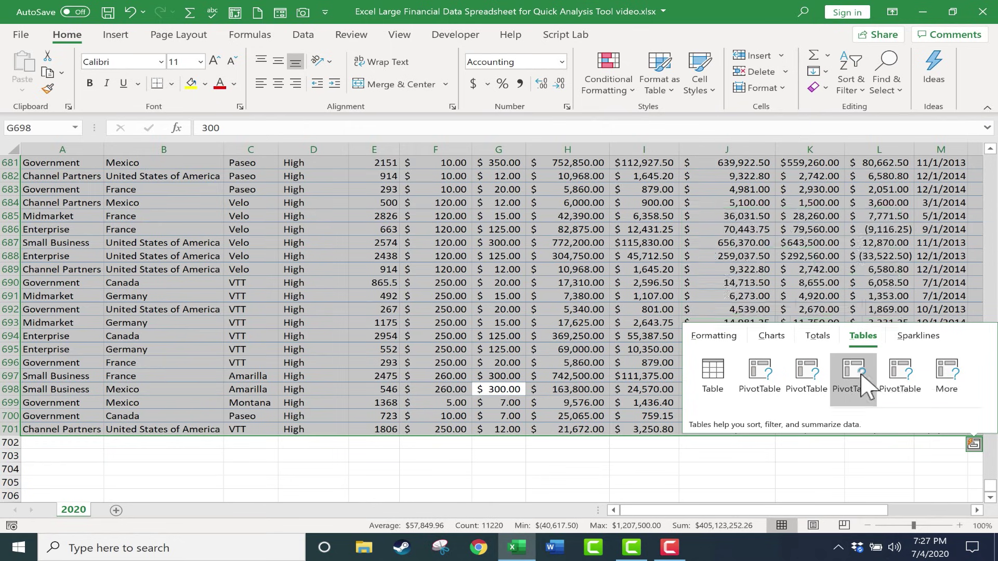
click(940, 335)
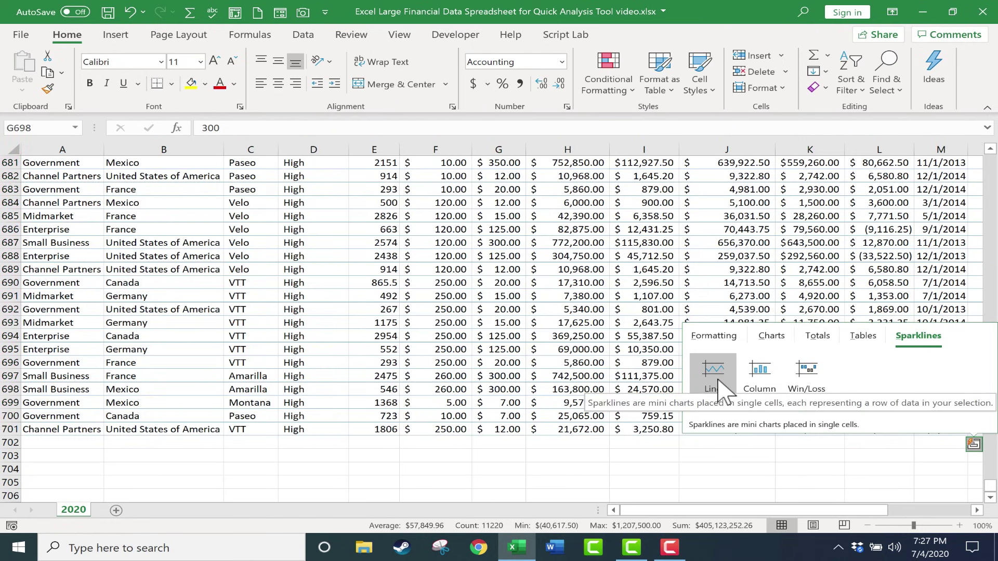
click(722, 388)
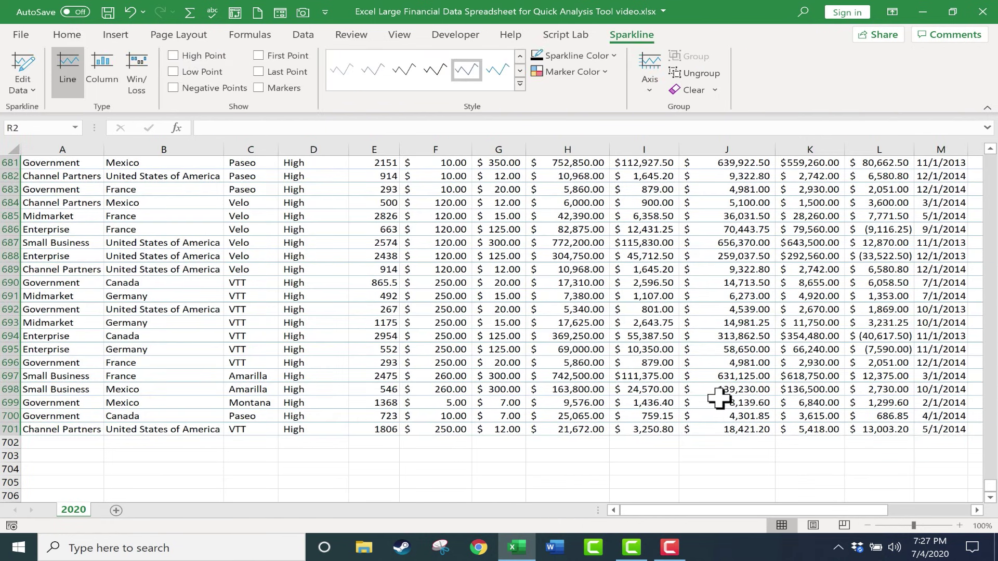
drag(803, 510, 936, 503)
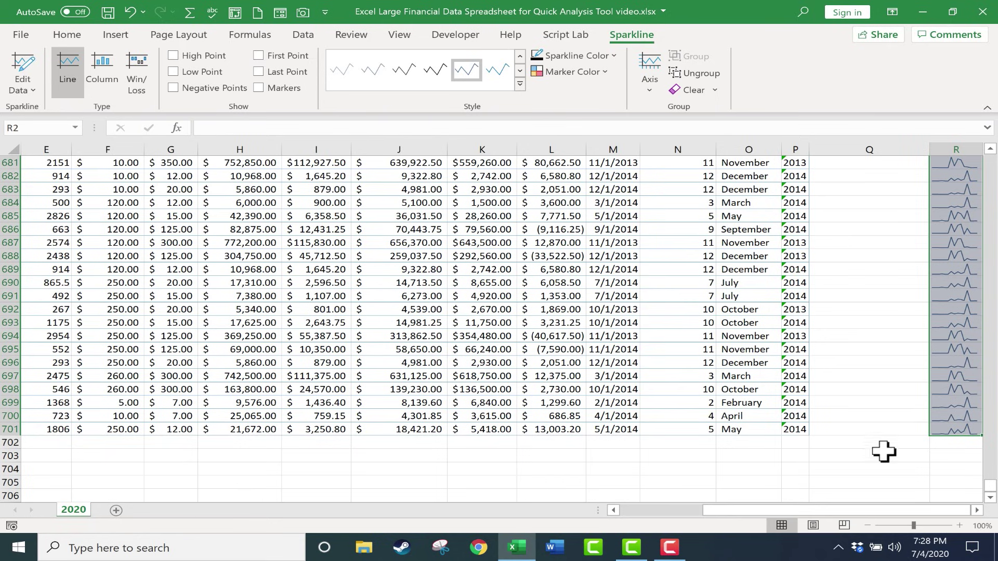
click(949, 390)
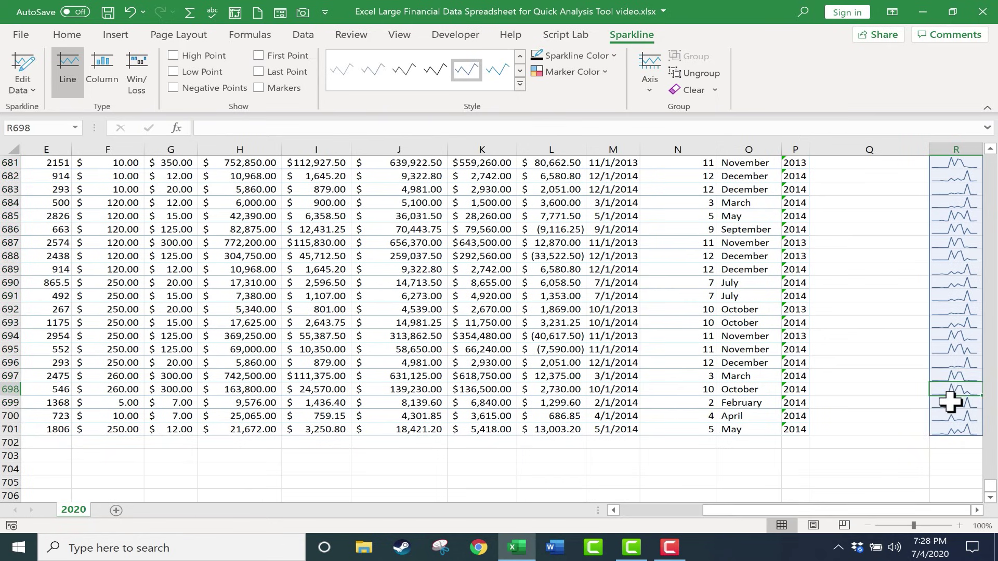
key(ctrl+z)
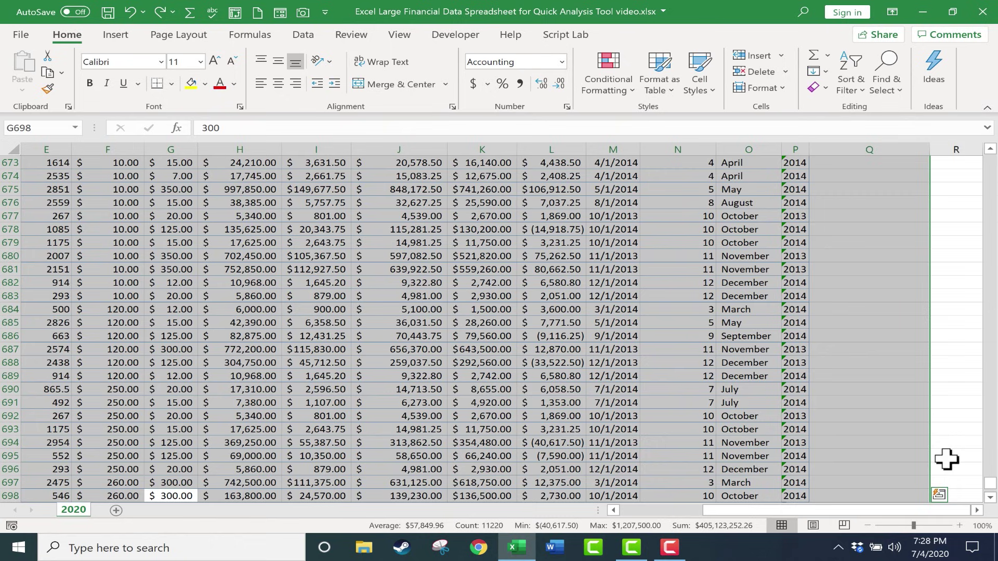
Browse the Quick Analysis Sparklines, Tables and Charts tabs, then apply Color Scale from Formatting
click(939, 493)
click(918, 387)
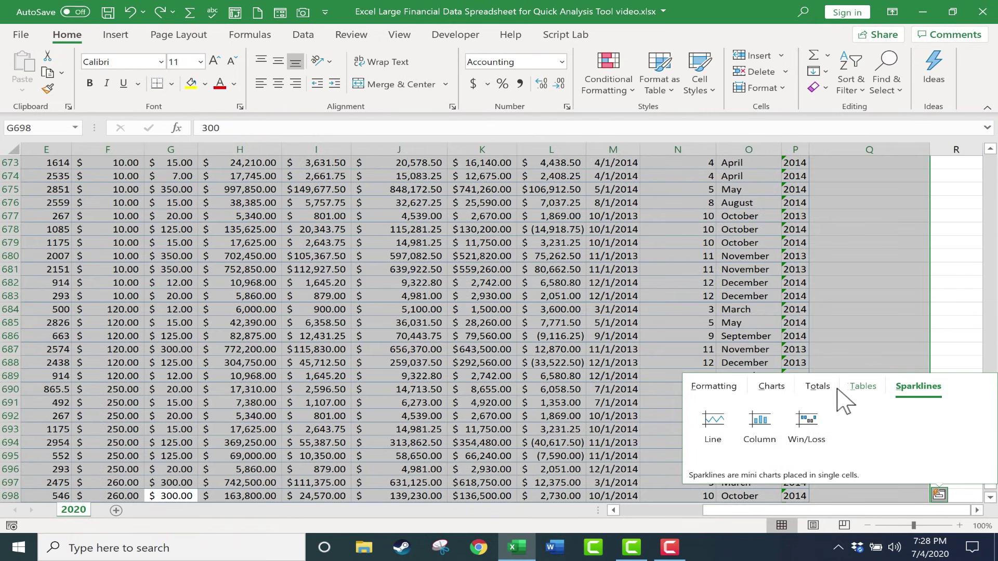
click(860, 389)
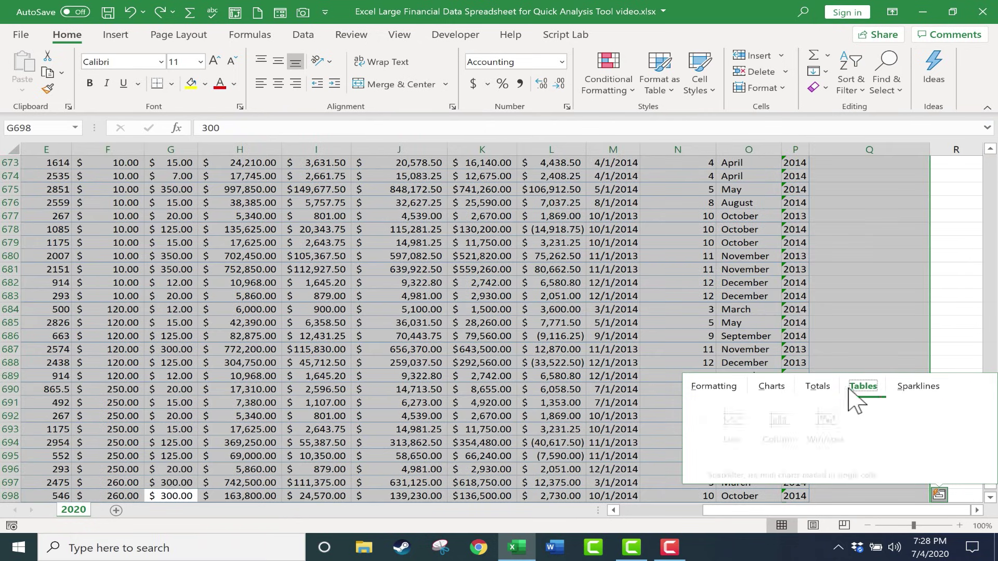
click(770, 385)
click(713, 386)
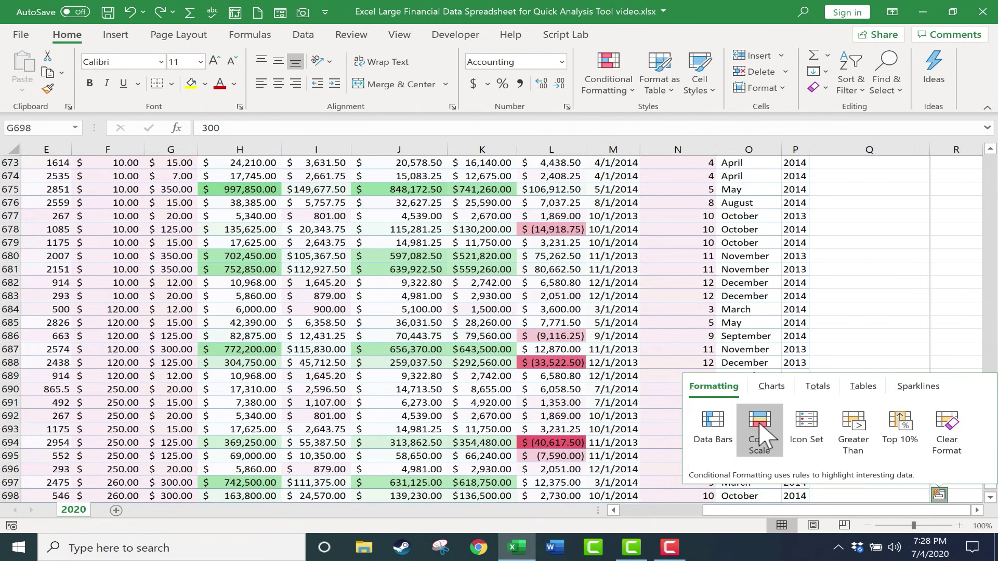
click(758, 422)
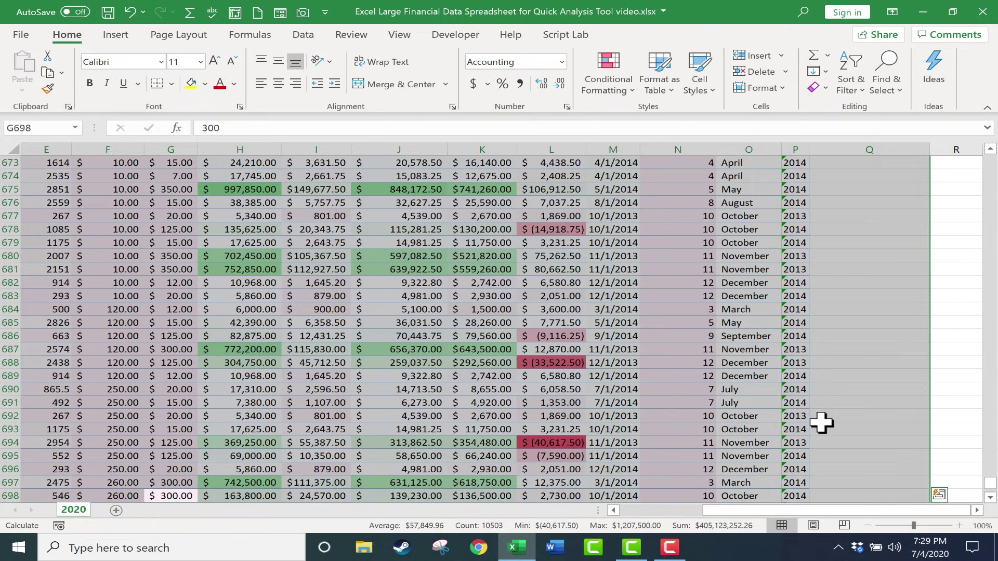
Insert the Histogram chart from Recommended Charts and move it over the records
click(939, 494)
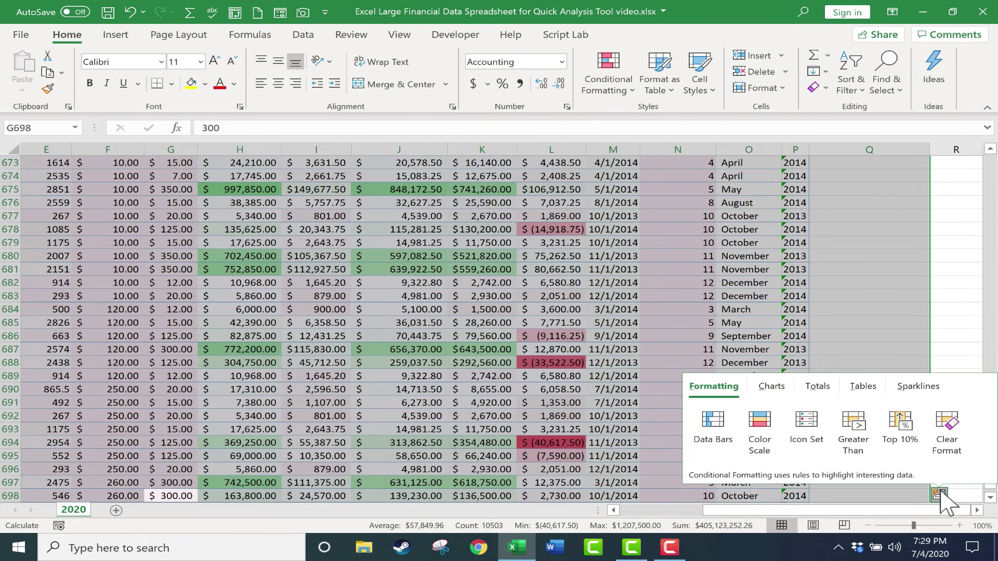
click(771, 389)
click(946, 434)
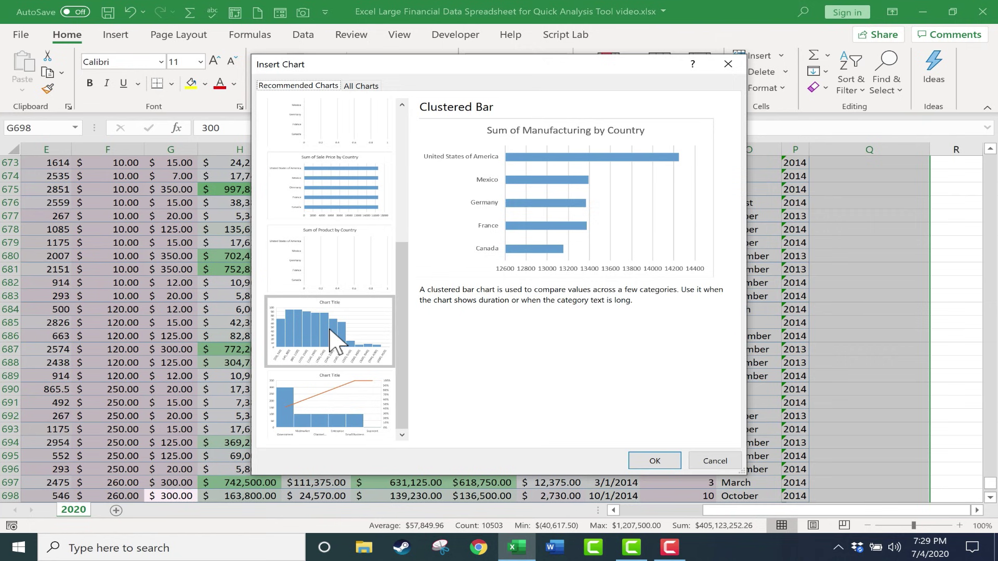
click(308, 334)
click(654, 460)
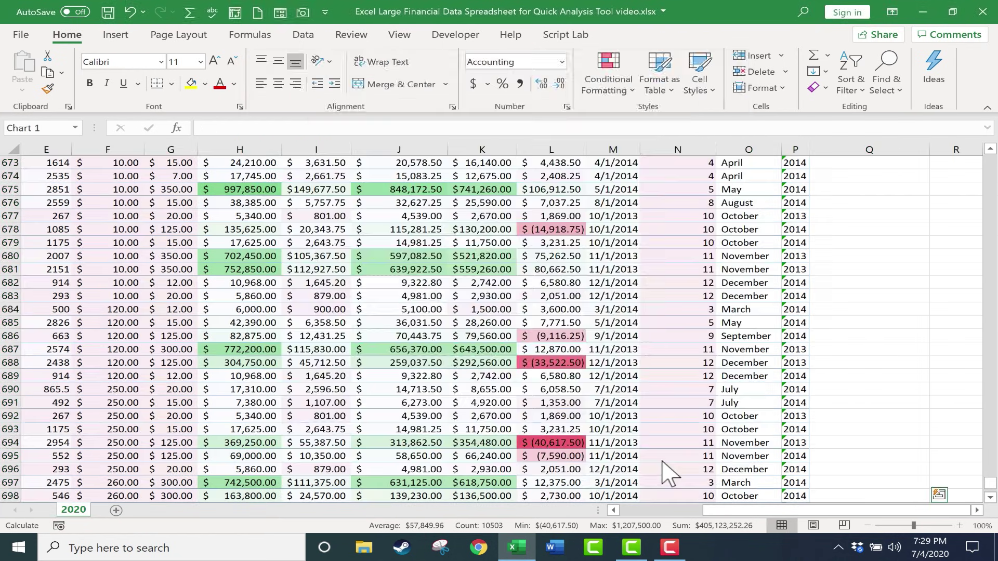
drag(585, 229, 507, 189)
Select the full data range from cell O699 and add a Quick Analysis totals row at row 702
scroll(855, 455, down, 5)
click(749, 309)
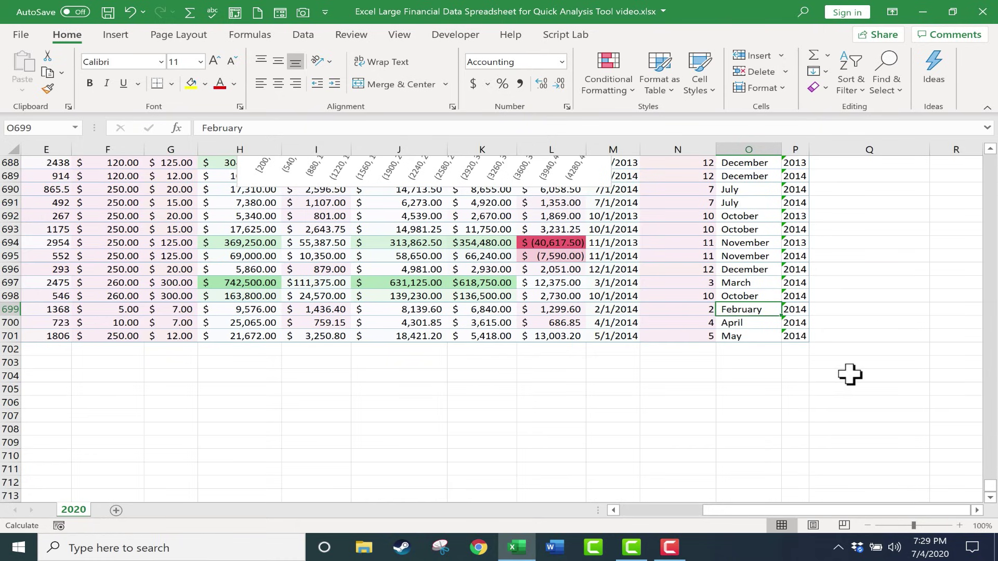
key(ctrl+a)
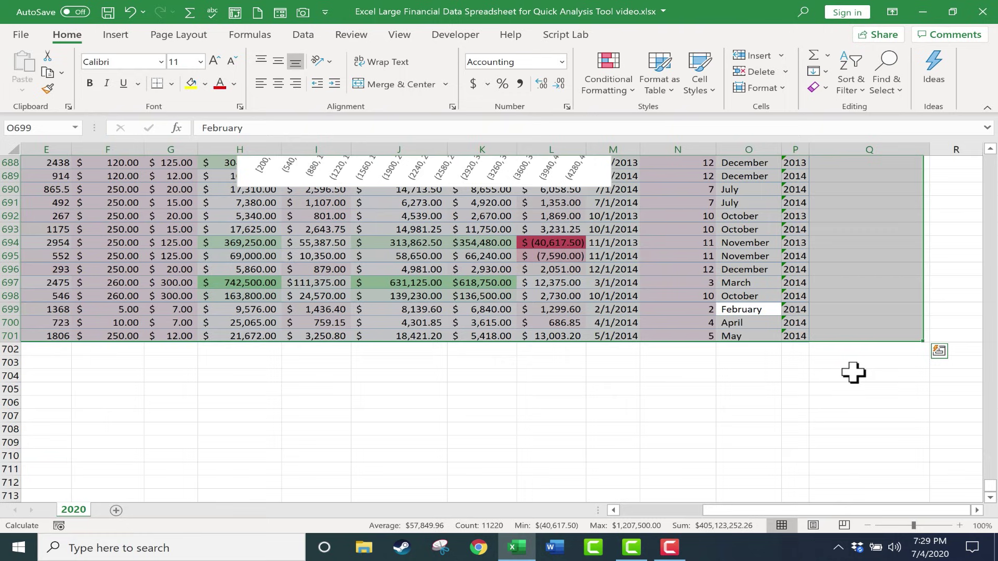
click(938, 352)
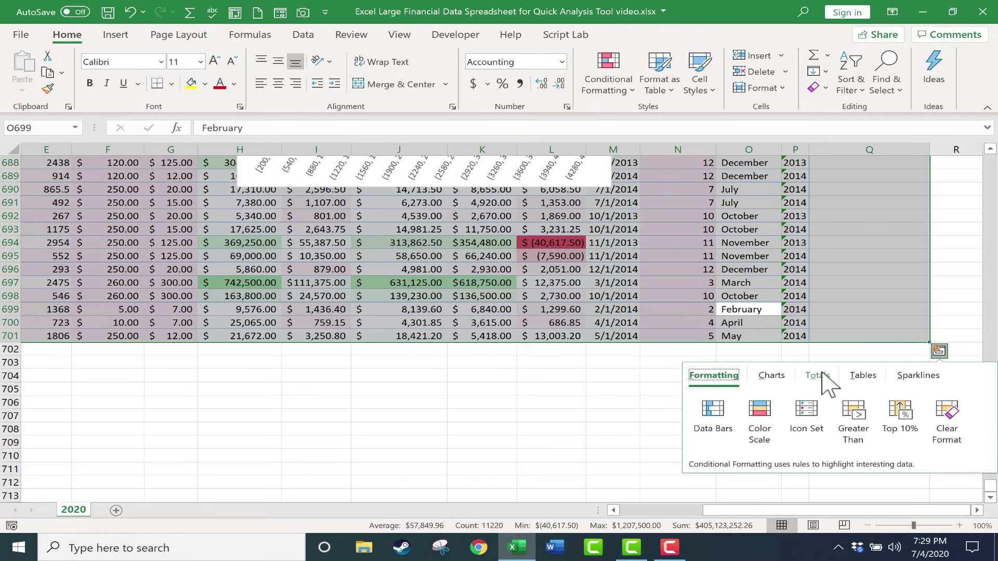
click(817, 376)
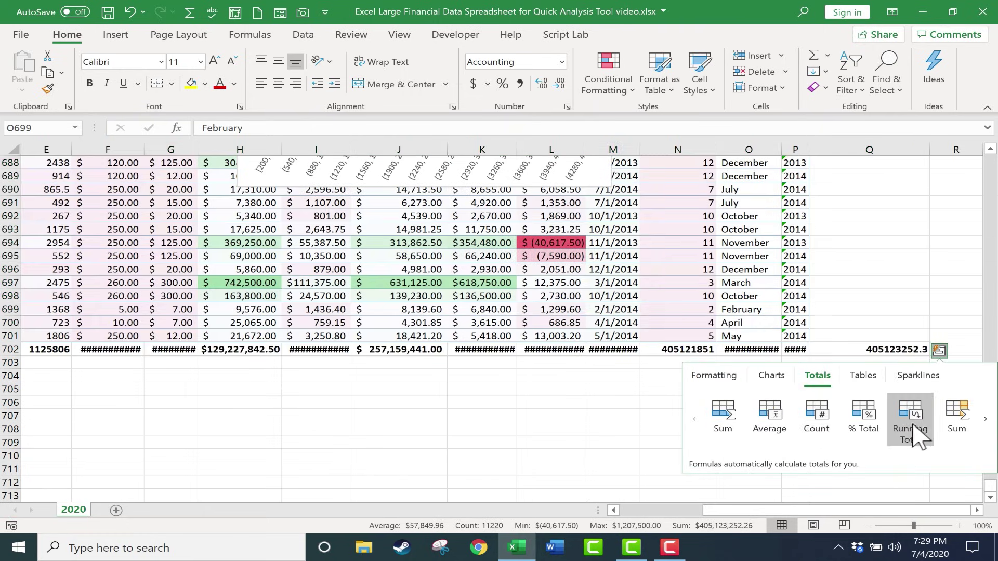
click(917, 435)
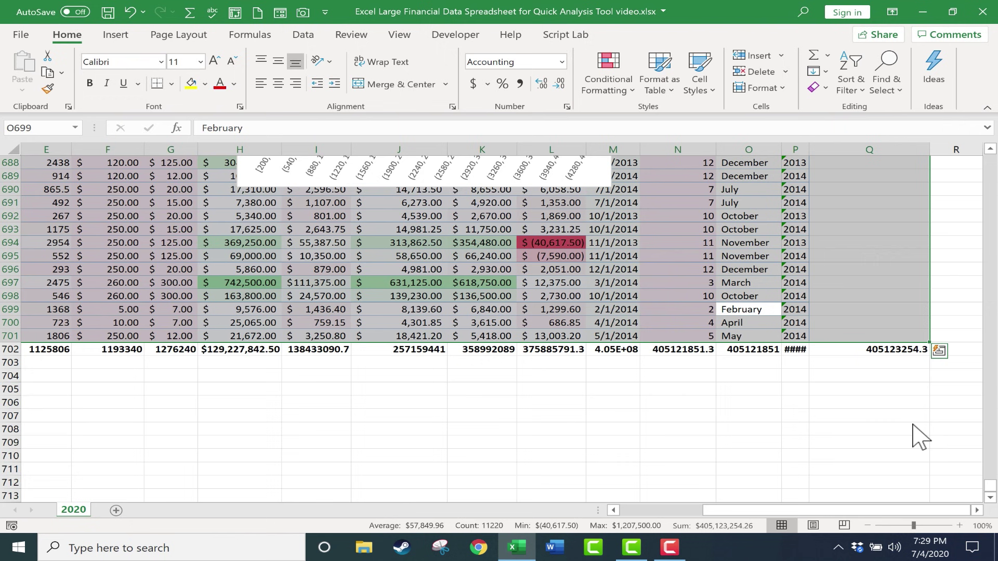
scroll(919, 438, up, 5)
scroll(919, 437, left, 4)
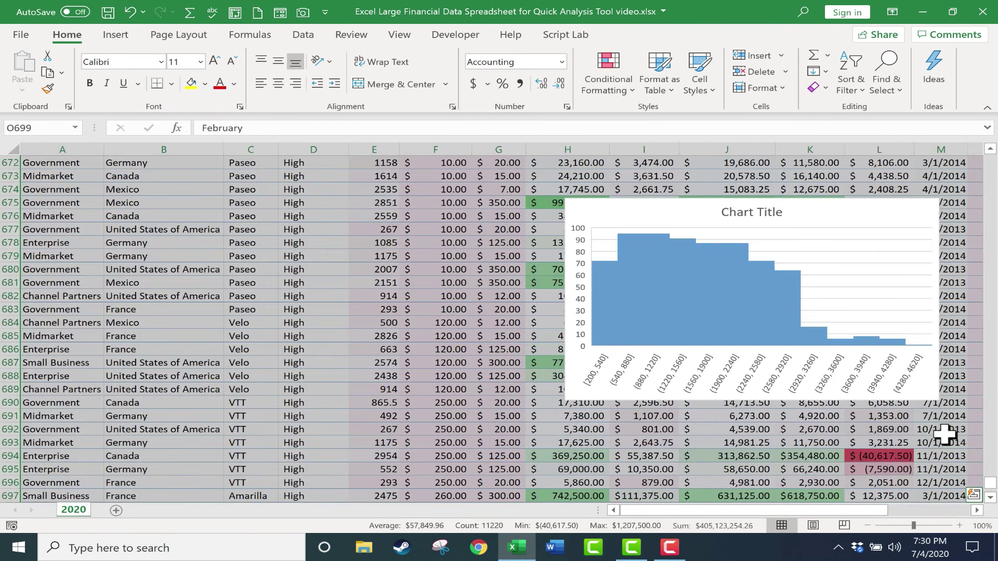
Open Quick Analysis and preview an Icon Set of red down and green up arrows
click(974, 495)
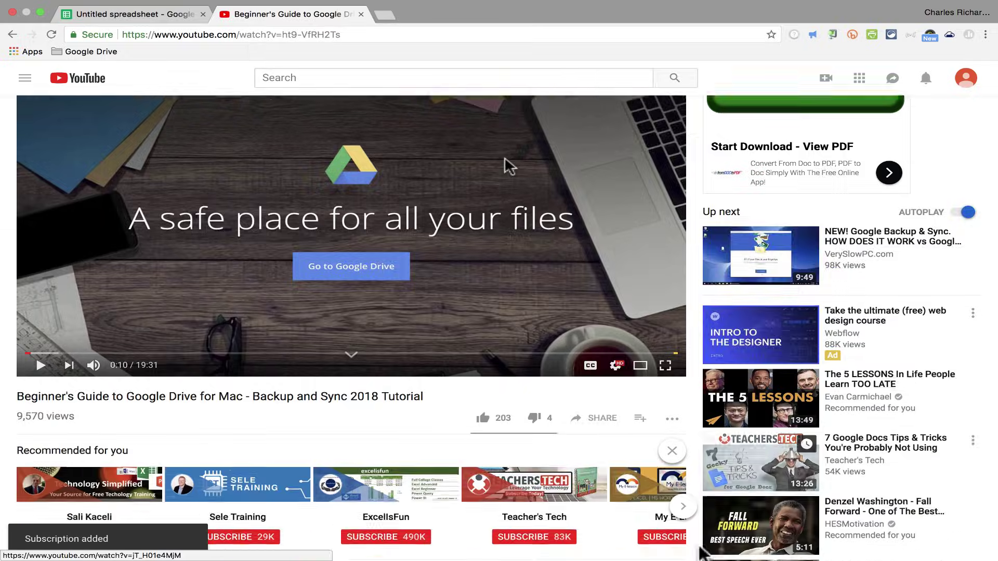
Scroll to show the channel's Subscribed button (113K) and the video description
scroll(699, 541, down, 2)
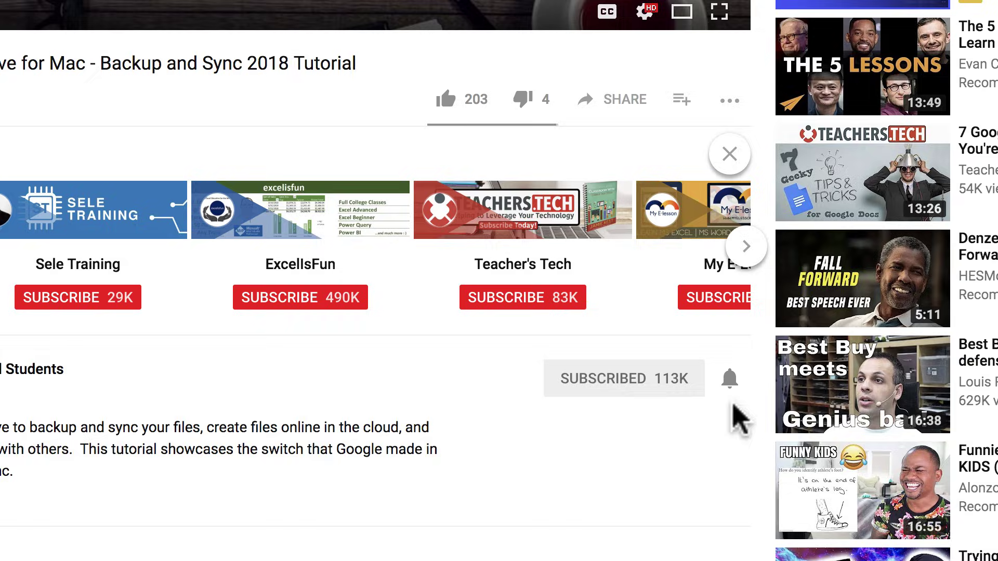